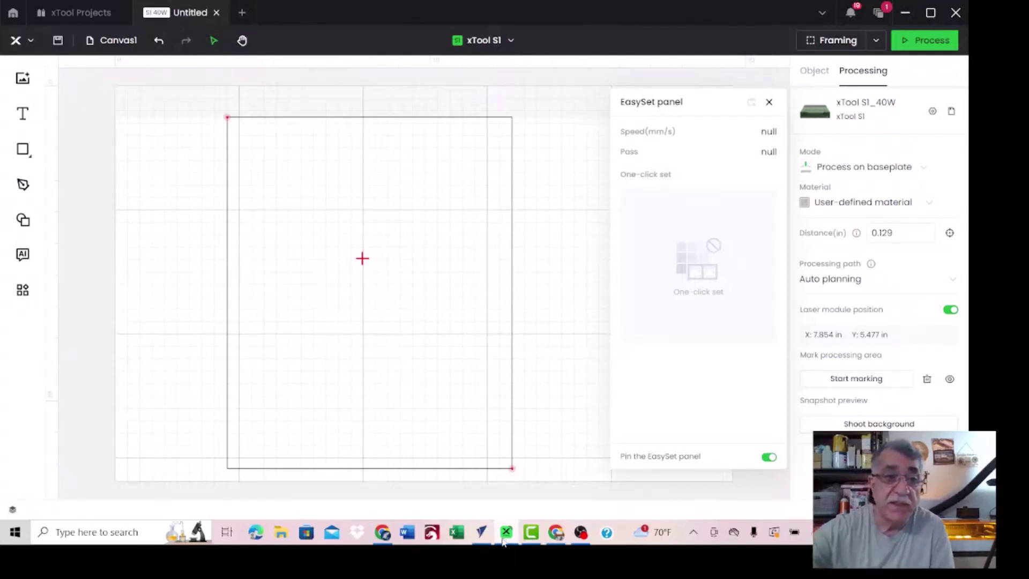
# Request a fresh two-image low-relief generation from the framed owl prompt on the AI image page
pyautogui.click(23, 255)
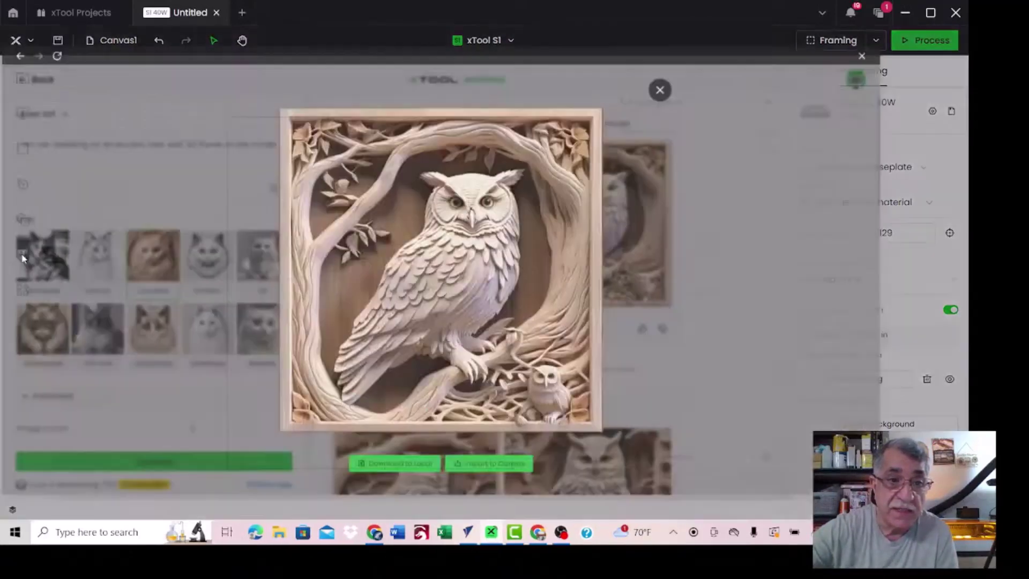
pyautogui.click(726, 73)
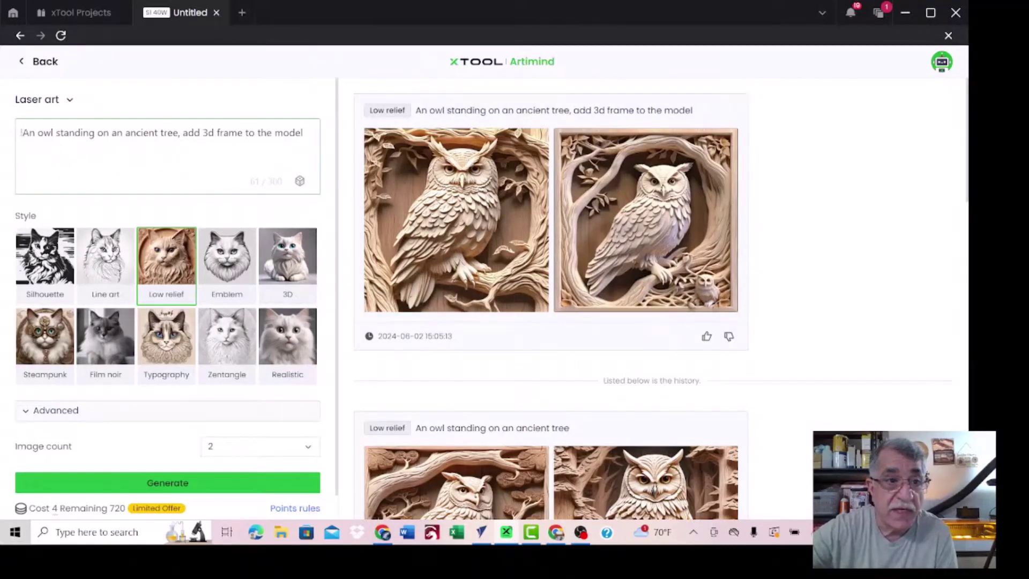
pyautogui.moveTo(23, 133); pyautogui.dragTo(307, 138)
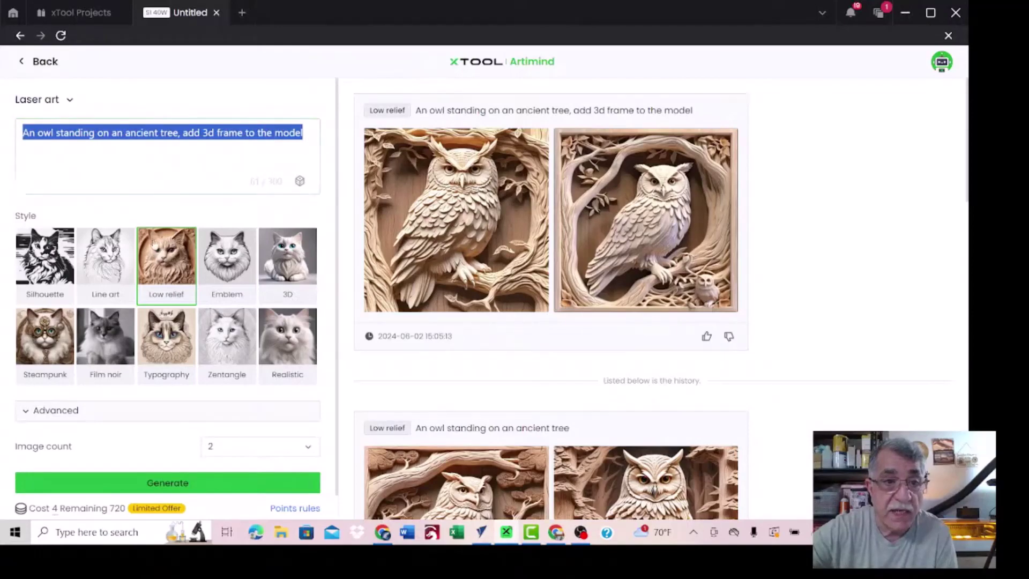
pyautogui.scroll(-10, 548, 449)
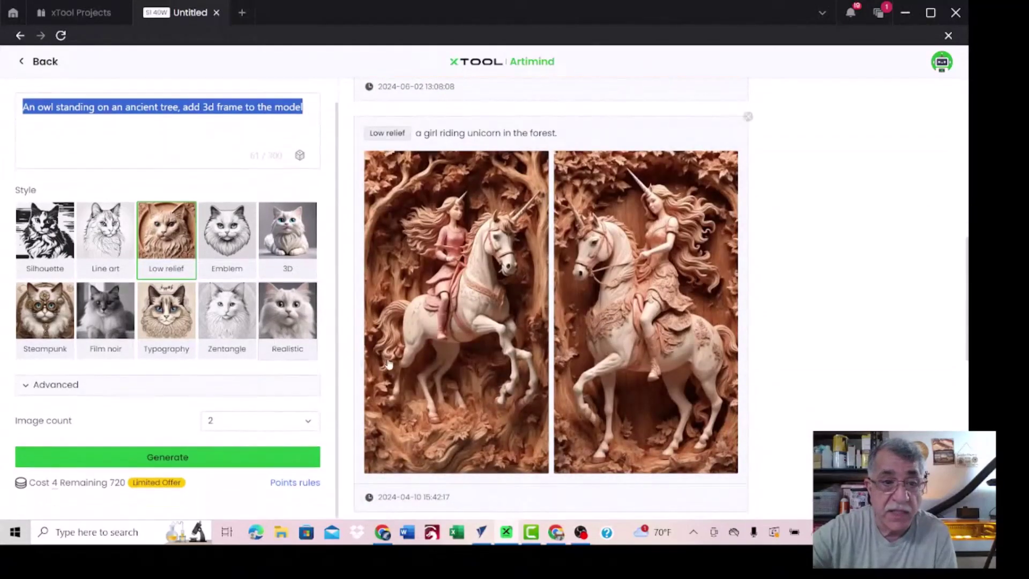
pyautogui.scroll(5, 396, 358)
pyautogui.scroll(5, 399, 353)
pyautogui.scroll(1, 212, 181)
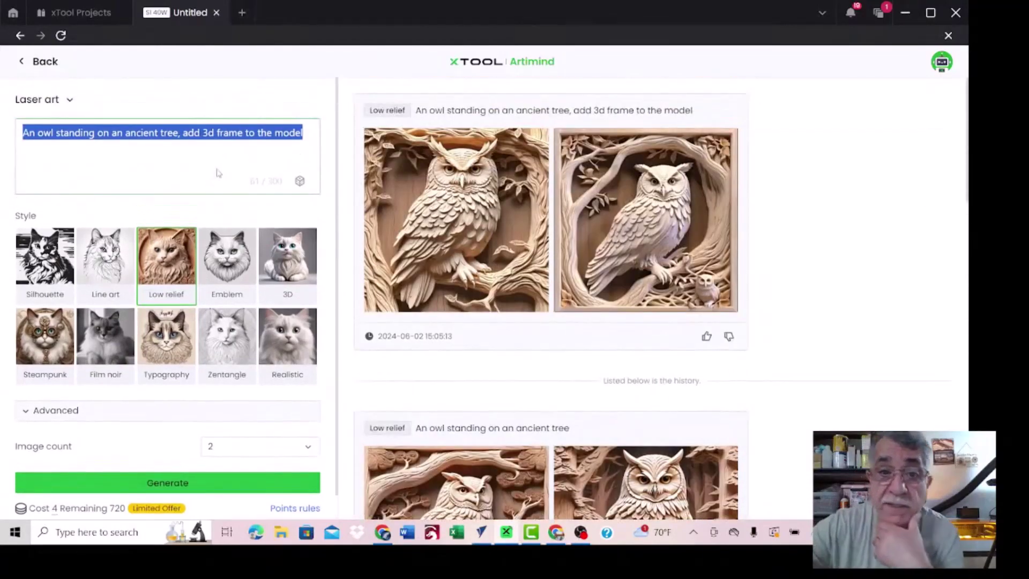
pyautogui.moveTo(447, 230)
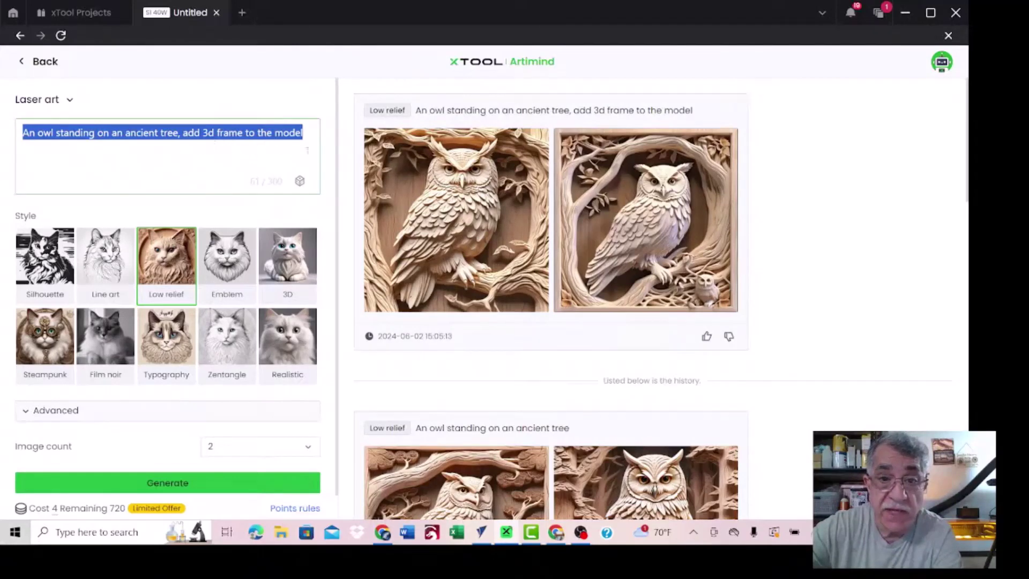
pyautogui.click(176, 485)
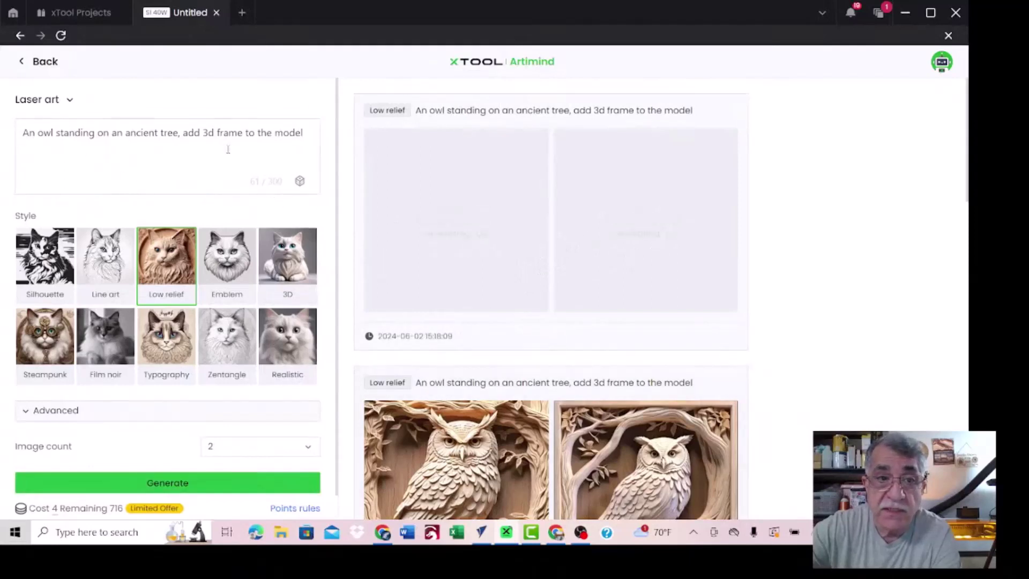
# Scroll the results to compare the new carved-wood owl-on-tree pair with the earlier images
pyautogui.scroll(-3, 632, 252)
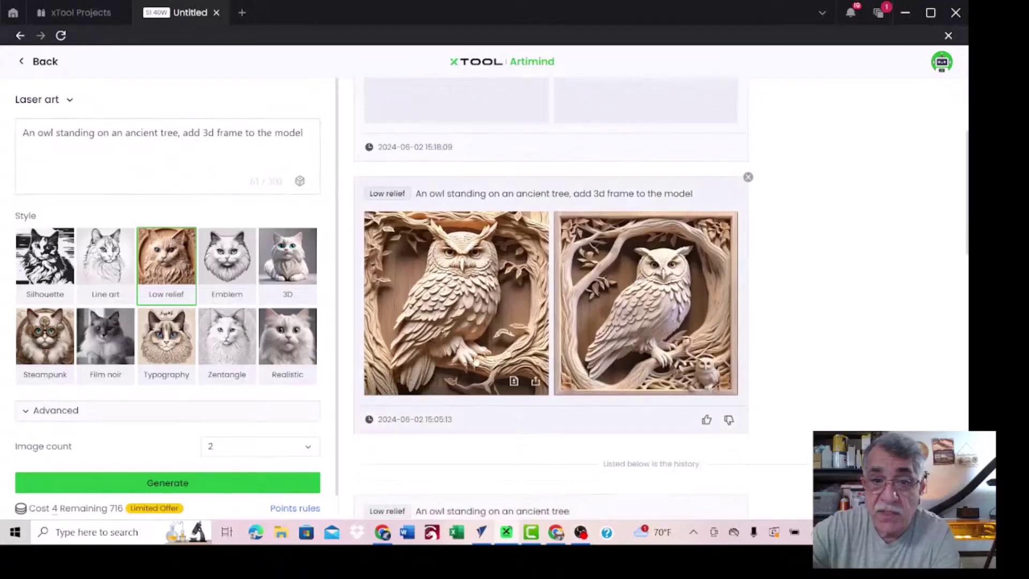
pyautogui.scroll(3, 461, 348)
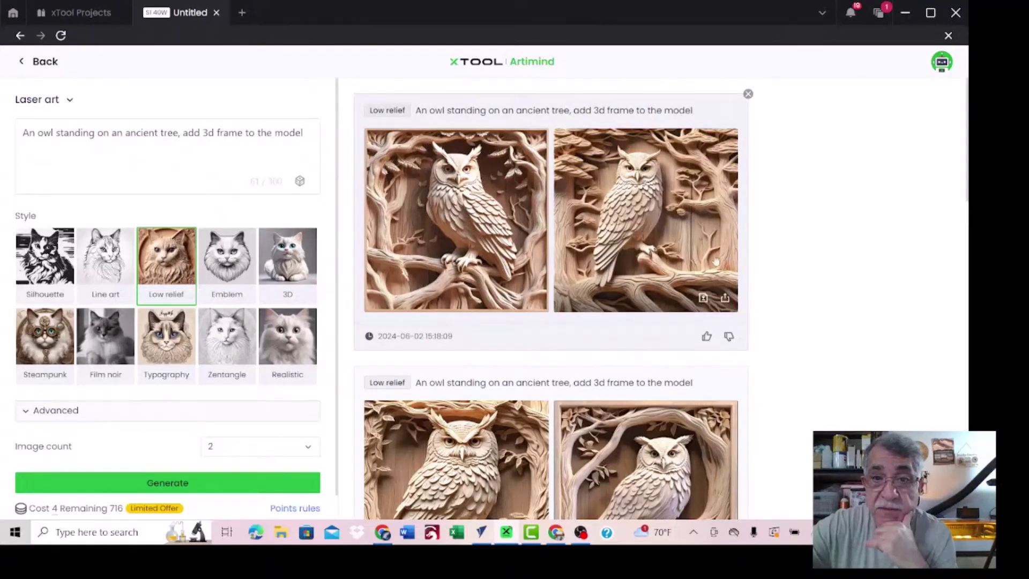
pyautogui.scroll(-1, 631, 342)
pyautogui.scroll(-2, 631, 341)
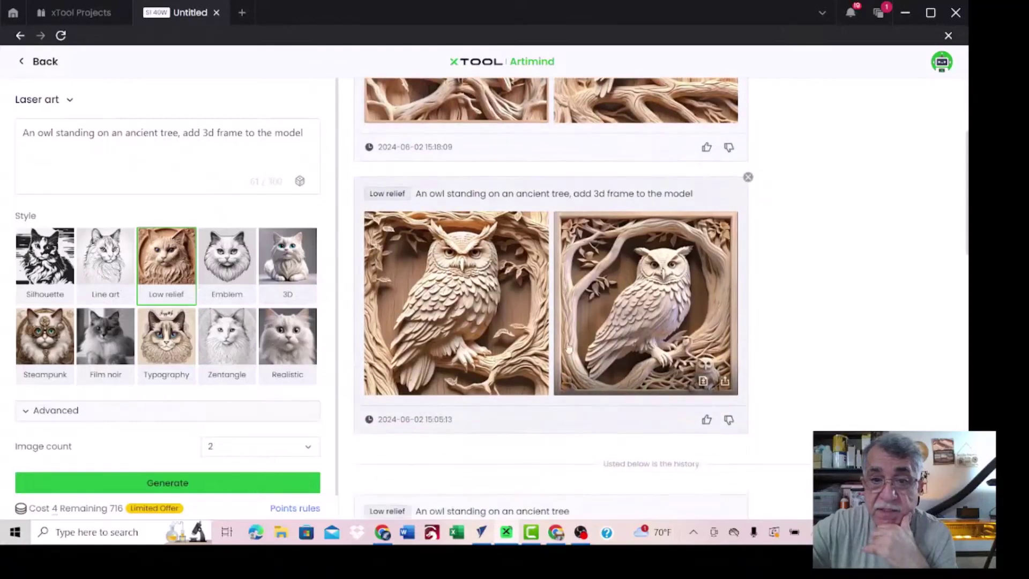
pyautogui.scroll(1, 635, 316)
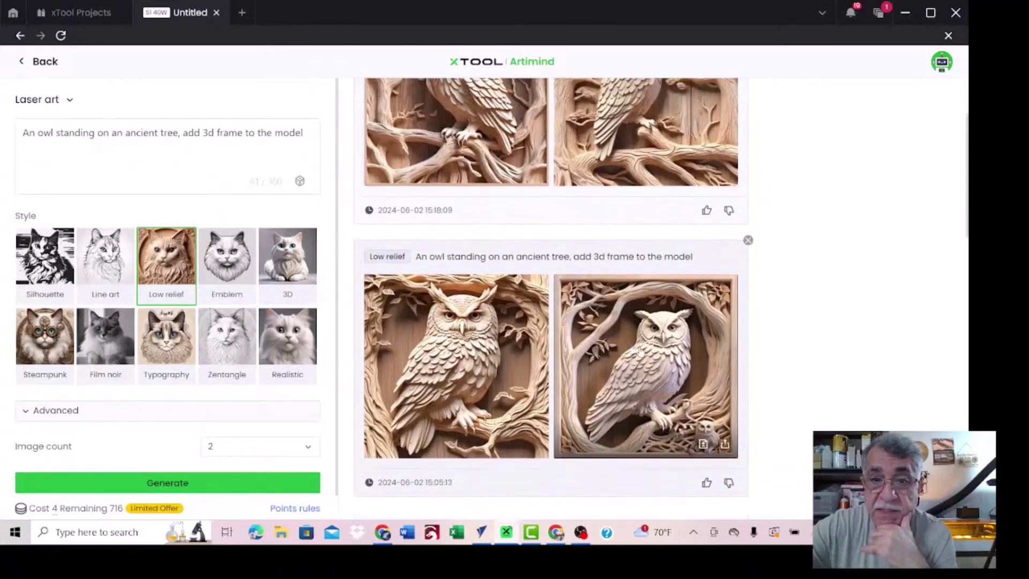
# Preview the right-hand framed owl image and import it to the S1 canvas
pyautogui.click(636, 378)
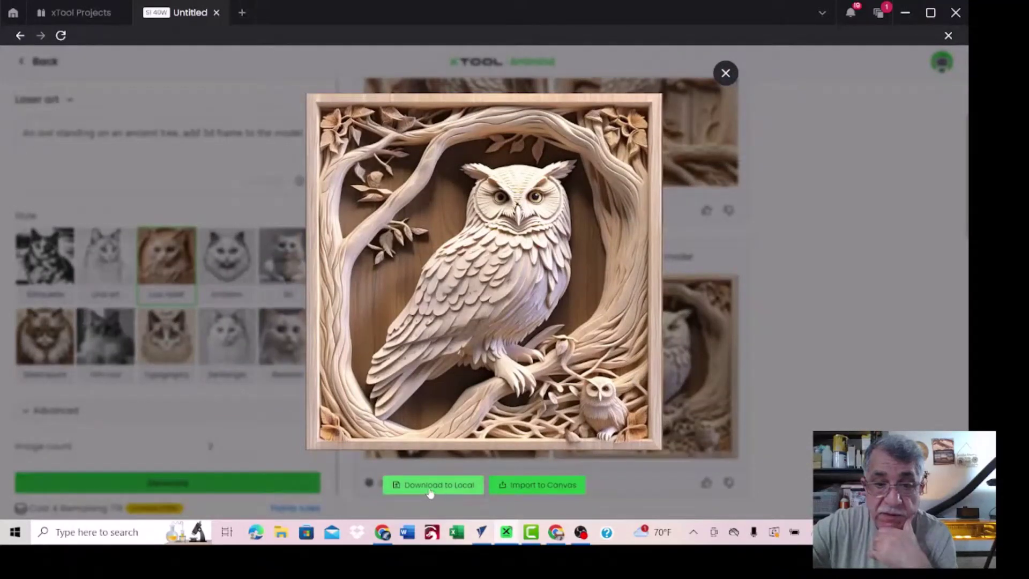
pyautogui.click(547, 492)
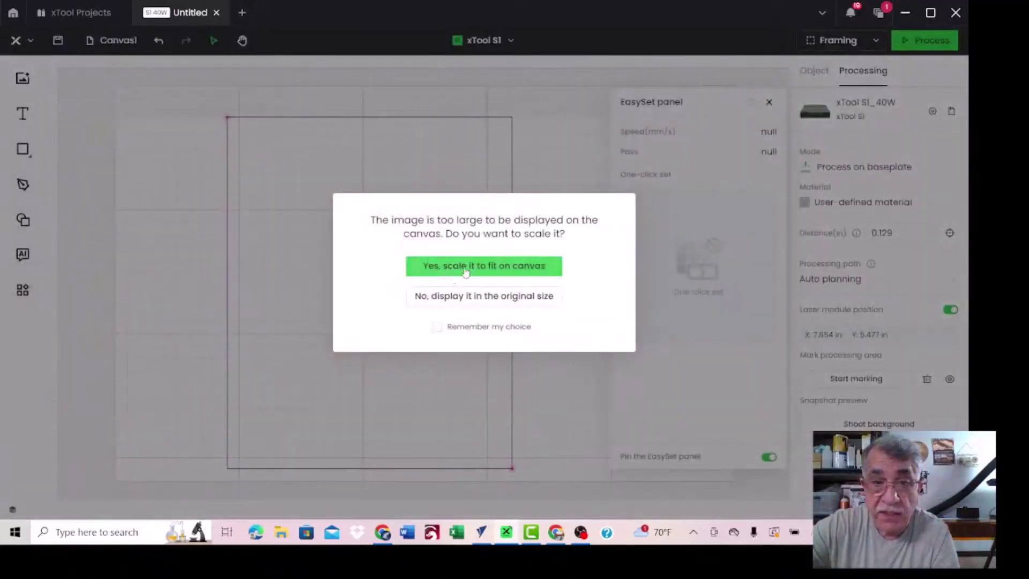
# Scale the owl to fit, shrink it to 8.785 in square, and move it into the rectangle
pyautogui.click(497, 271)
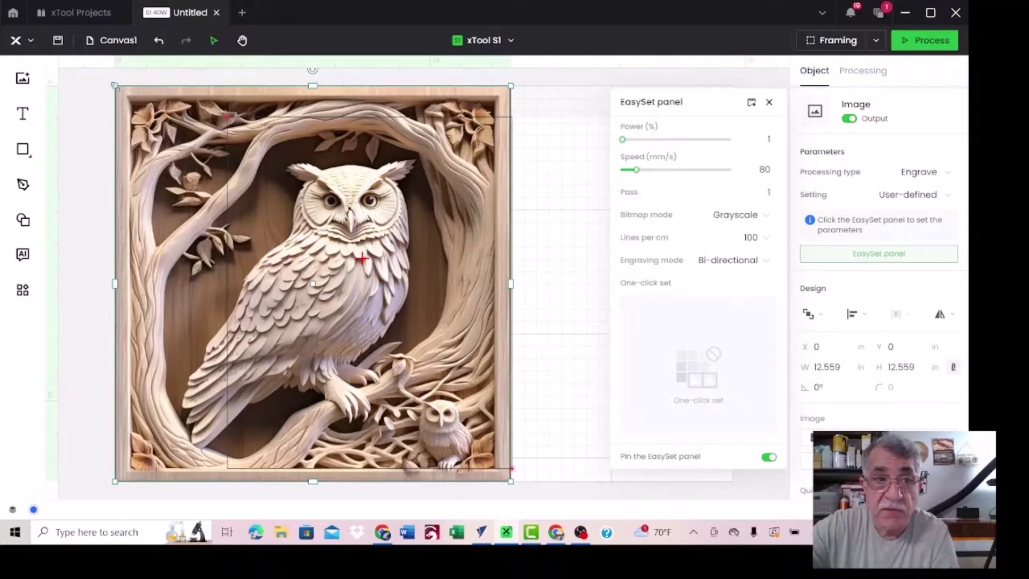
pyautogui.moveTo(114, 85); pyautogui.dragTo(293, 205)
pyautogui.moveTo(330, 301); pyautogui.dragTo(332, 243)
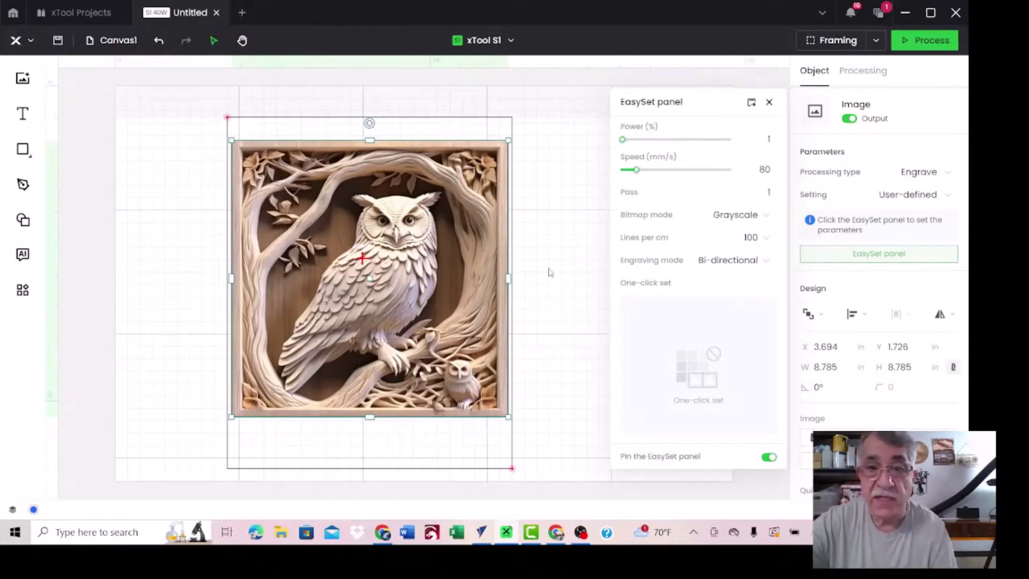
# Set the owl image's engrave power to 80% and speed to 150 mm/s, then deselect it
pyautogui.click(773, 140)
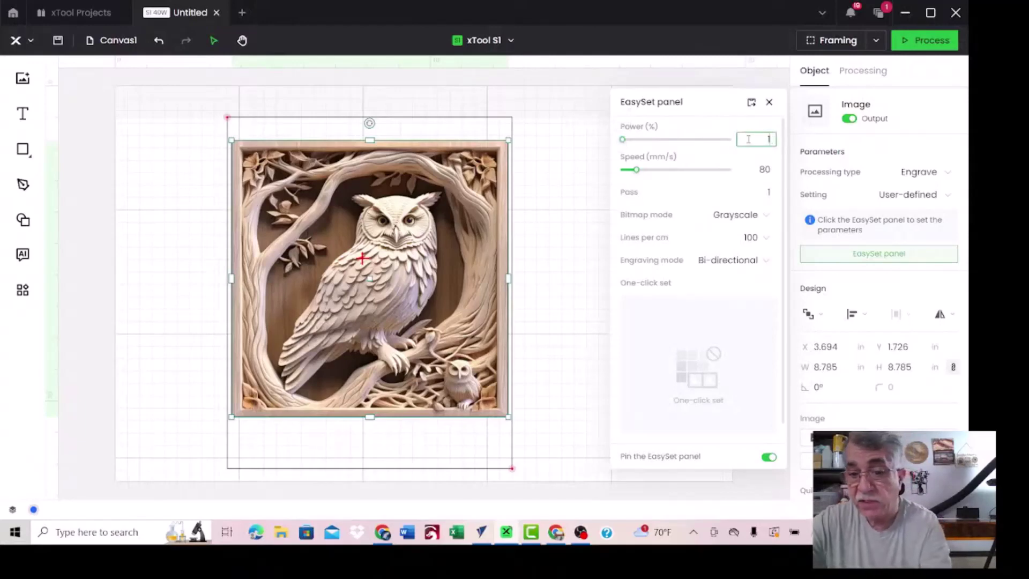
pyautogui.press('BackSpace')
pyautogui.write('80')
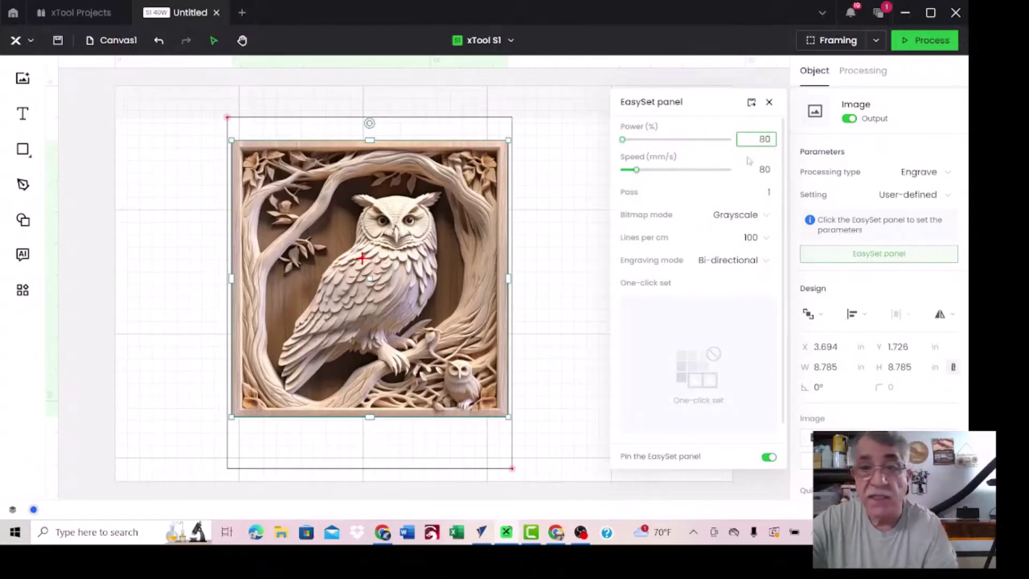
pyautogui.click(756, 170)
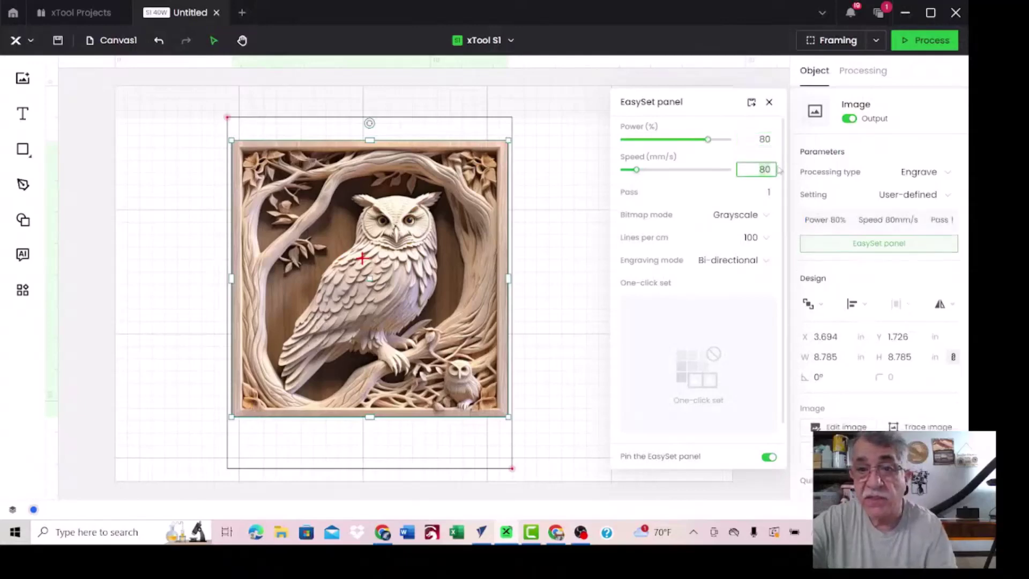
pyautogui.write('150')
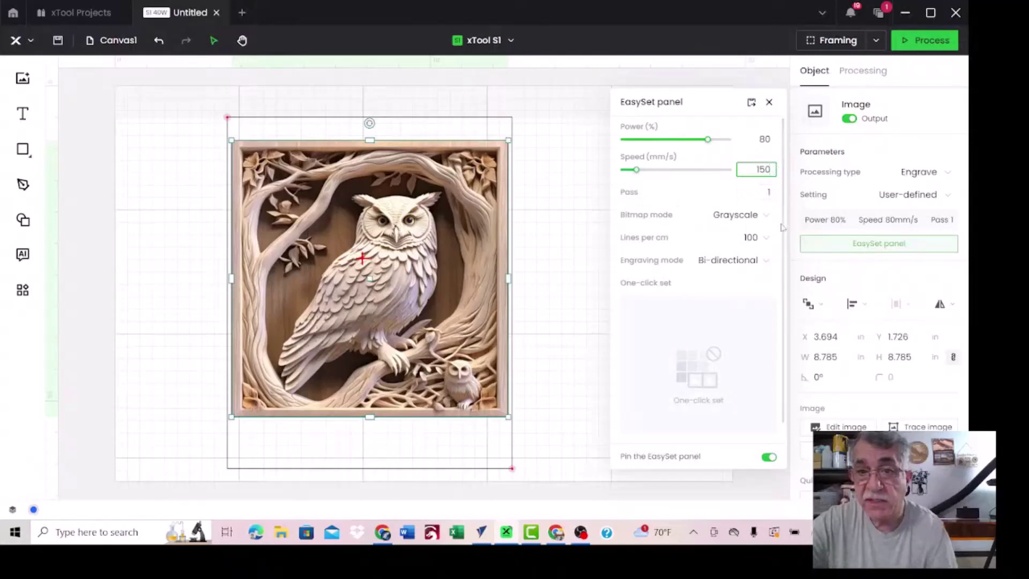
pyautogui.click(570, 301)
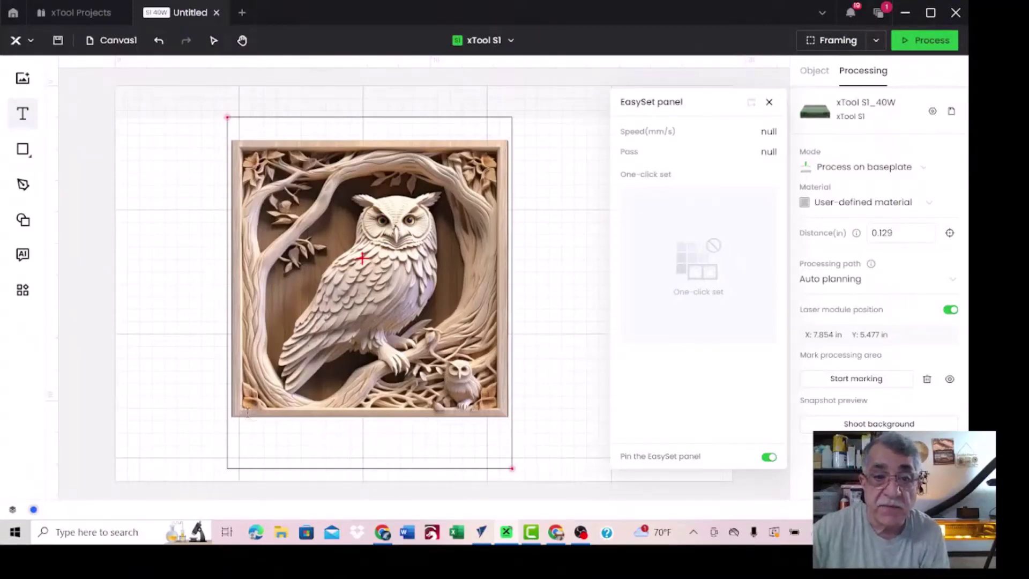
# Draw an 8.788 × 8.756 in rectangle around the owl and assign it to the red layer
pyautogui.moveTo(26, 155)
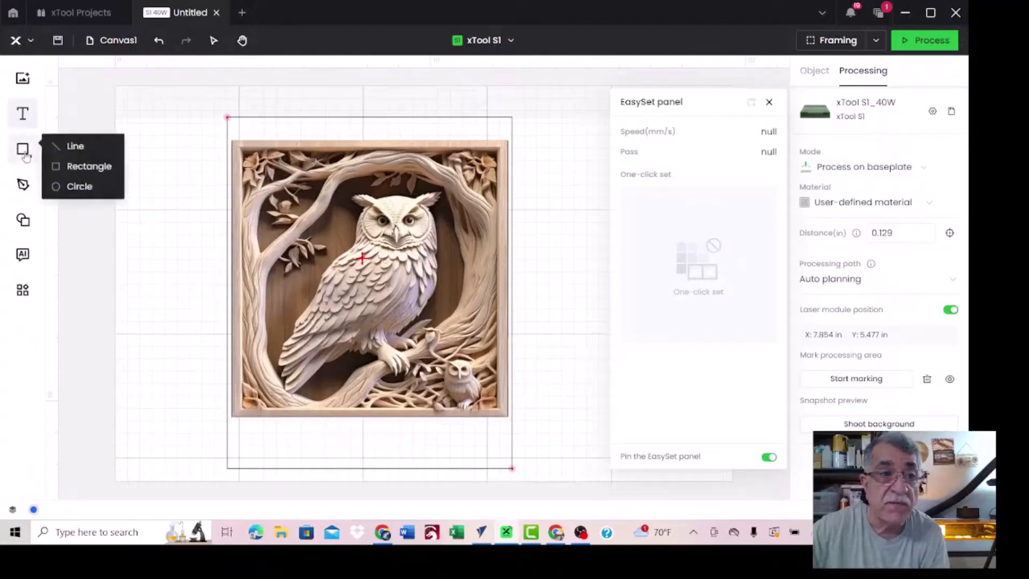
pyautogui.click(76, 168)
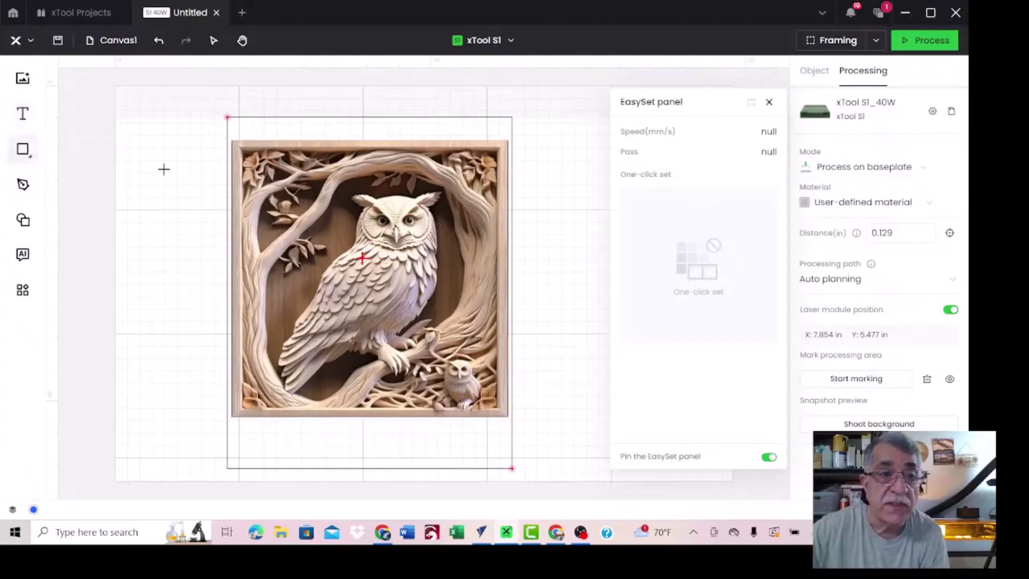
pyautogui.moveTo(231, 138); pyautogui.dragTo(350, 409)
pyautogui.moveTo(456, 424); pyautogui.dragTo(509, 417)
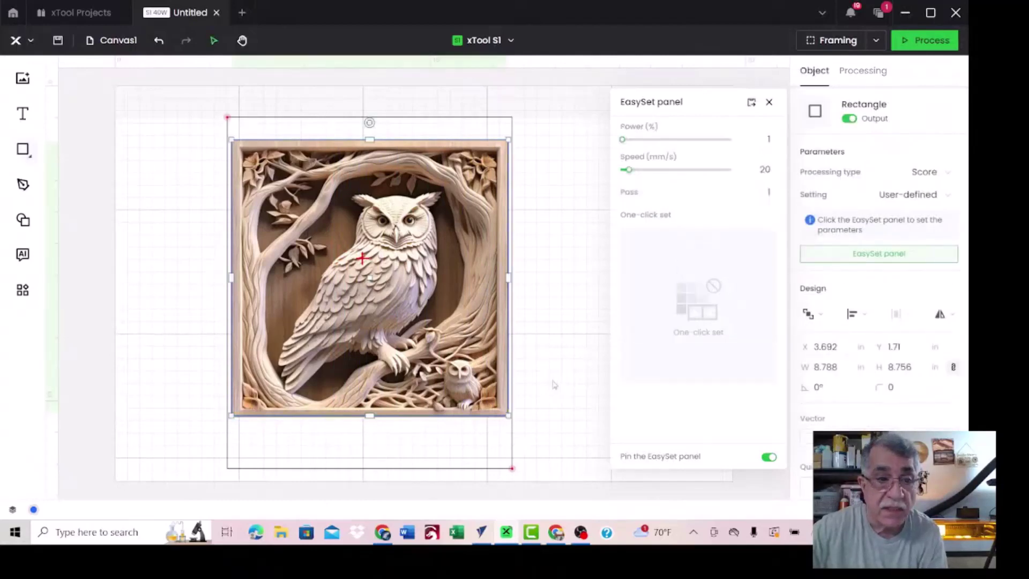
pyautogui.rightClick(492, 139)
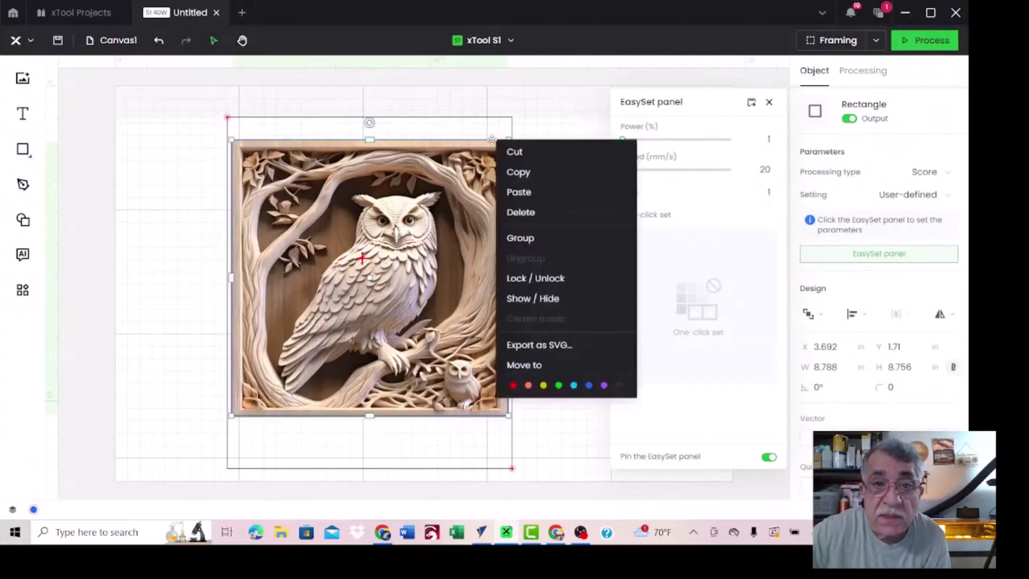
pyautogui.click(512, 386)
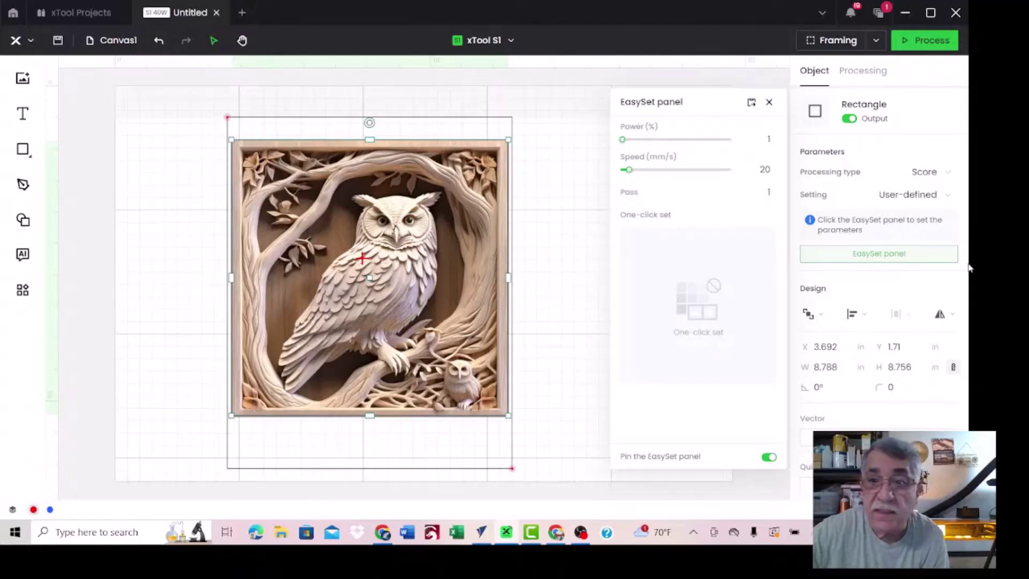
# Switch the framing rectangle to Cut and raise its power to 100%
pyautogui.click(947, 172)
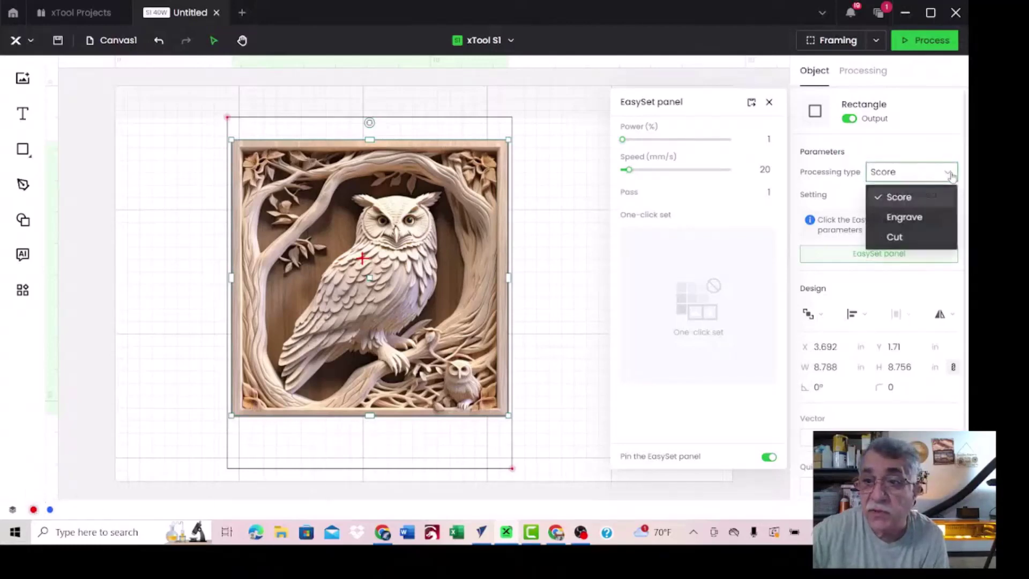
pyautogui.click(895, 237)
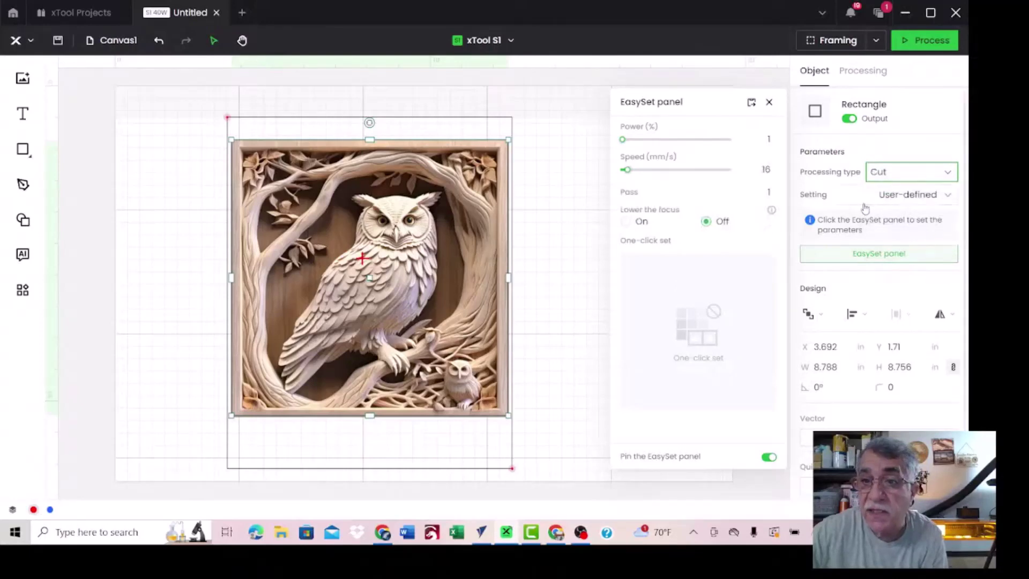
pyautogui.click(885, 255)
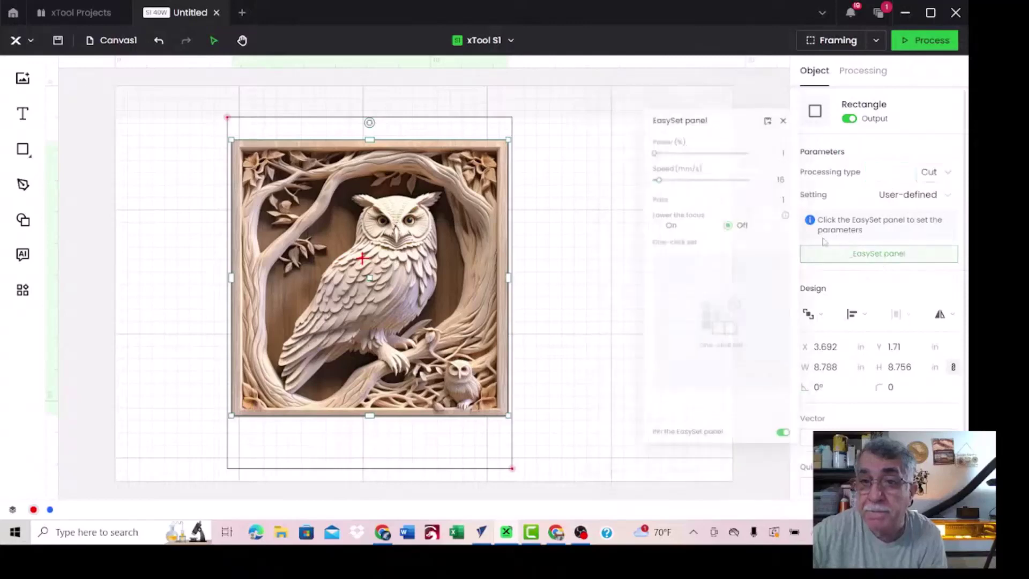
pyautogui.moveTo(622, 140); pyautogui.dragTo(729, 139)
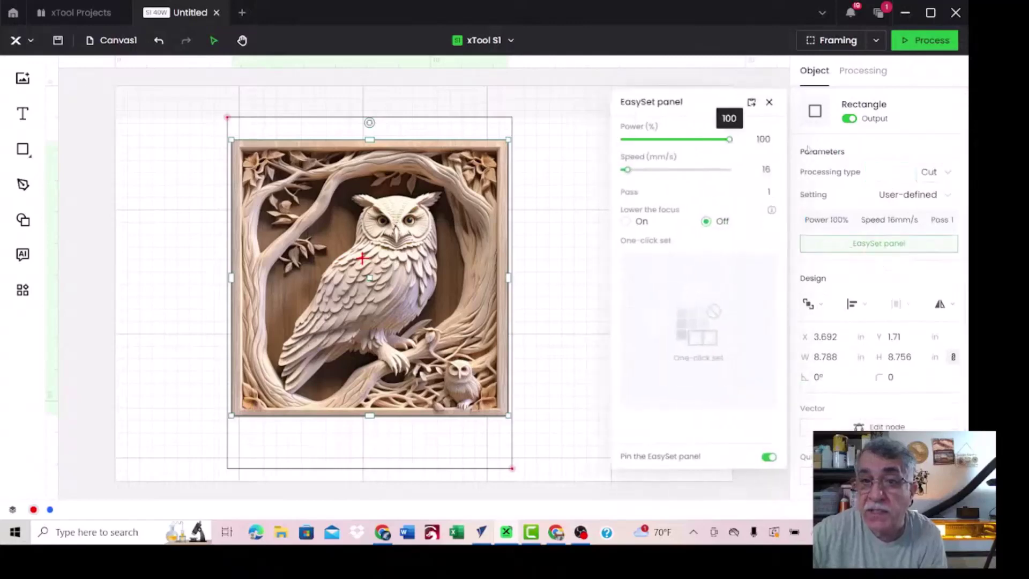
# Set the cut speed to 5 mm/s with 2 passes, then recheck the owl's engrave settings
pyautogui.moveTo(627, 170); pyautogui.dragTo(627, 177)
pyautogui.click(767, 169)
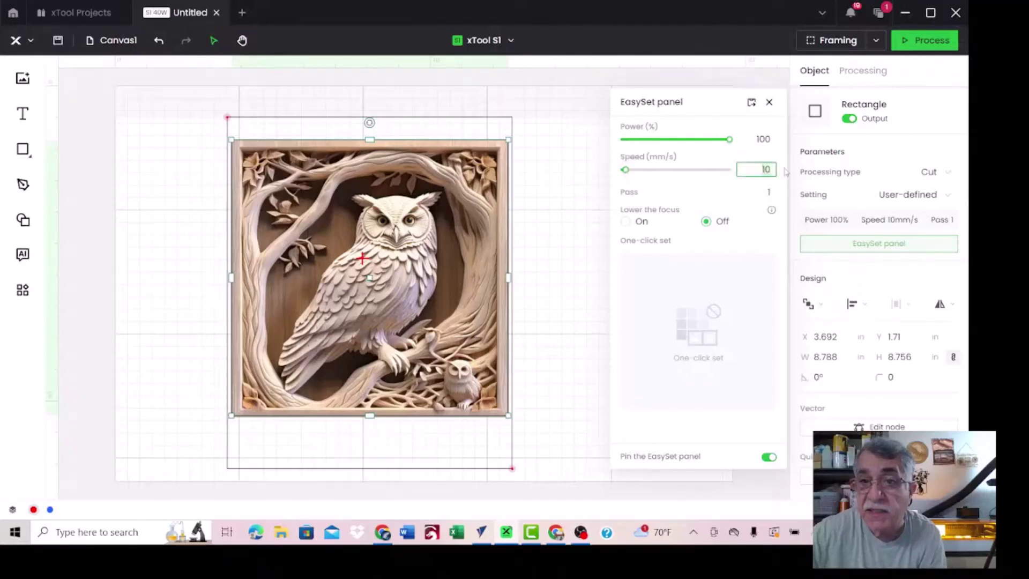
pyautogui.press('BackSpace')
pyautogui.press('BackSpace')
pyautogui.write('5')
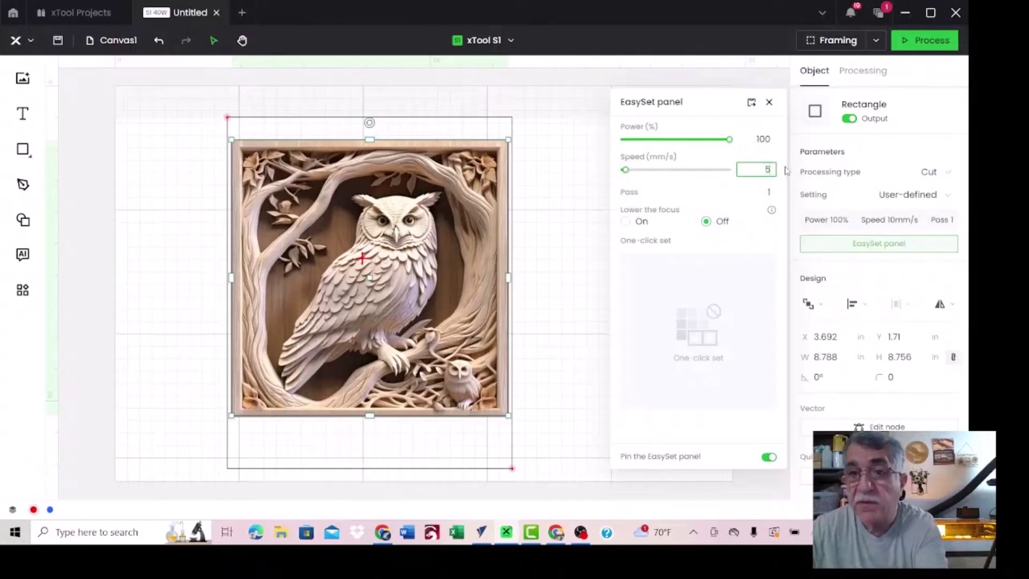
pyautogui.click(769, 192)
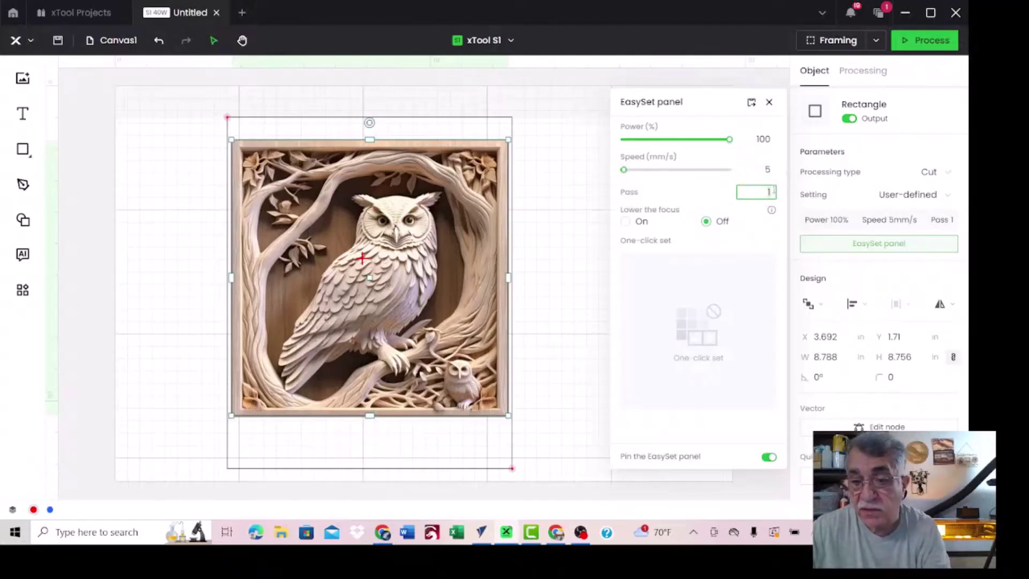
pyautogui.click(773, 189)
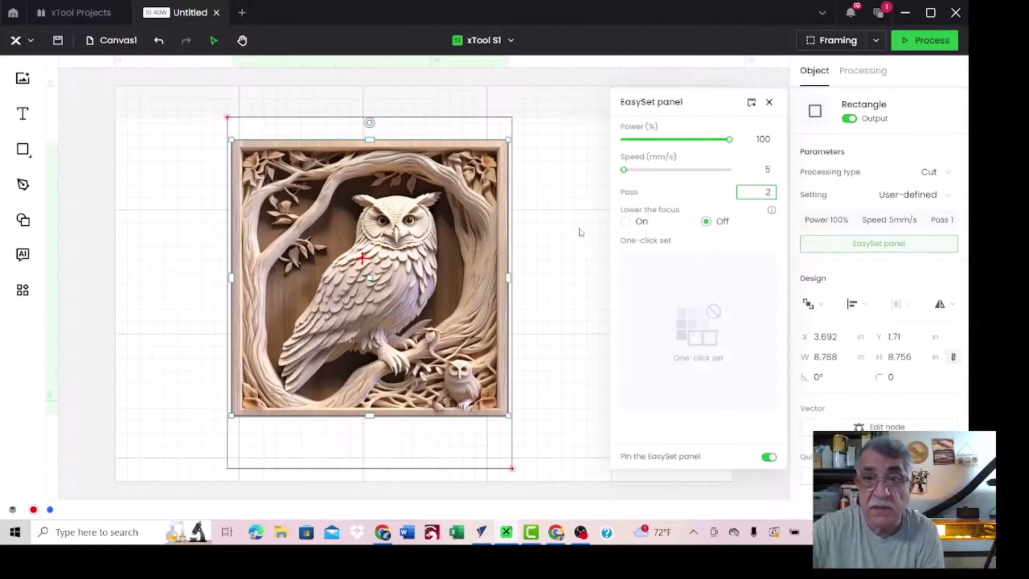
pyautogui.click(50, 509)
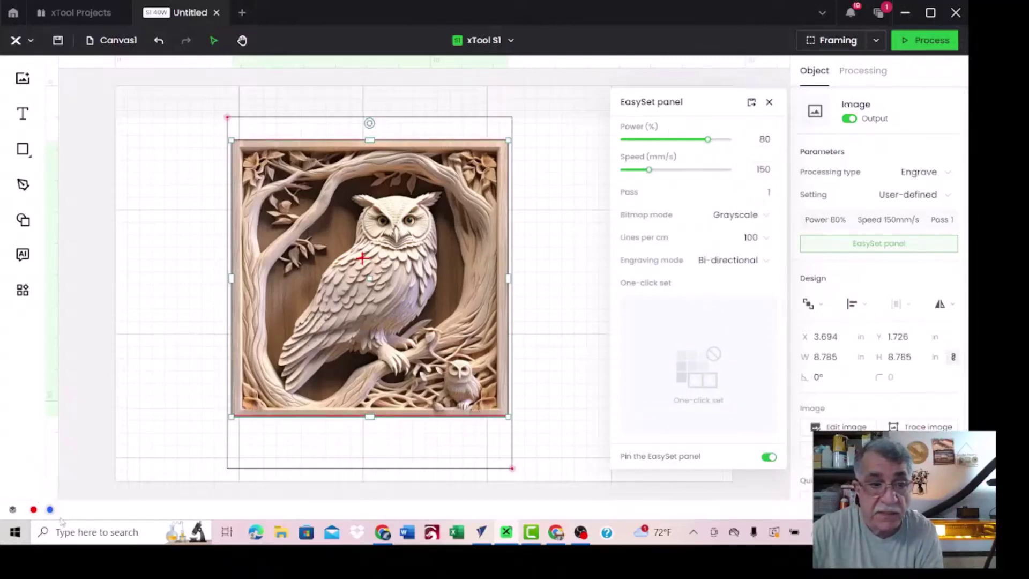
# Confirm the rectangle's Cut settings and send the owl engrave-and-cut job to Preview
pyautogui.click(33, 509)
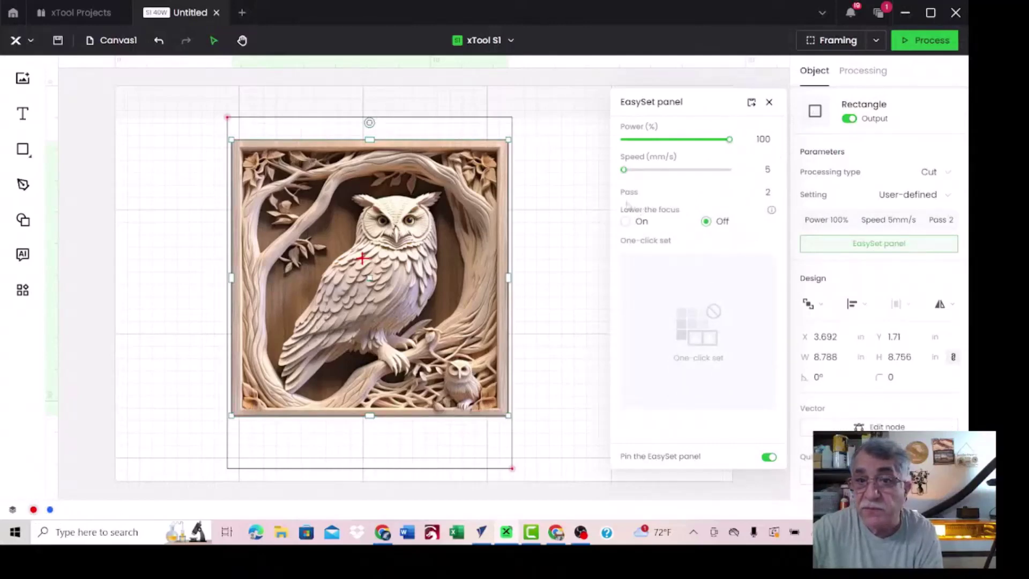
pyautogui.click(929, 44)
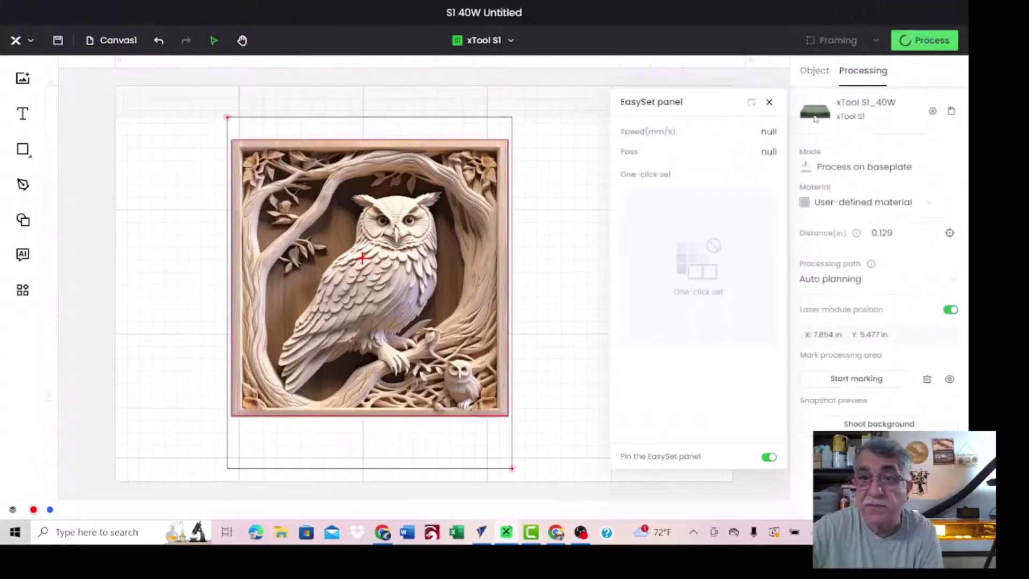